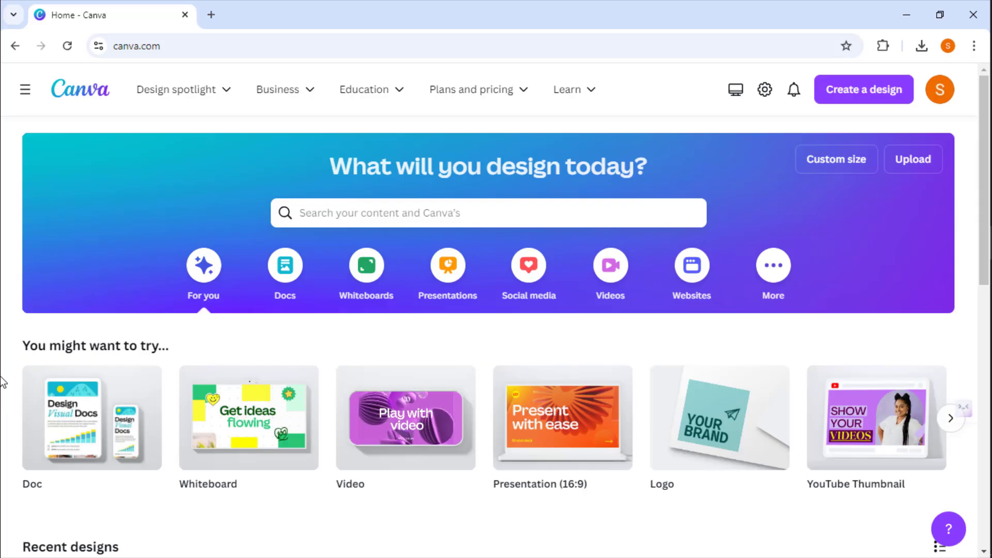
Start a new blank 1920×1080 video design from Create a design.
click(865, 104)
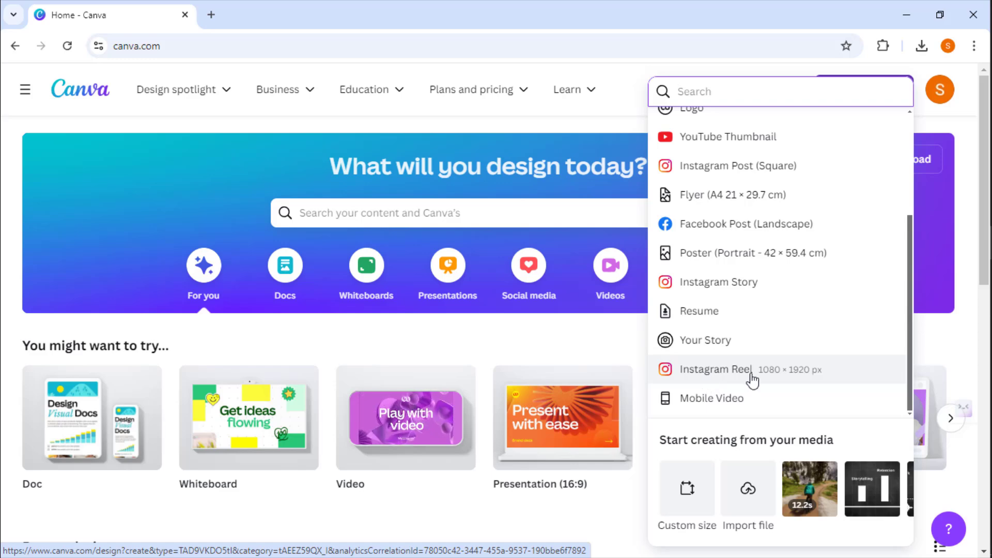
scroll(768, 380, up, 1)
scroll(739, 385, up, 3)
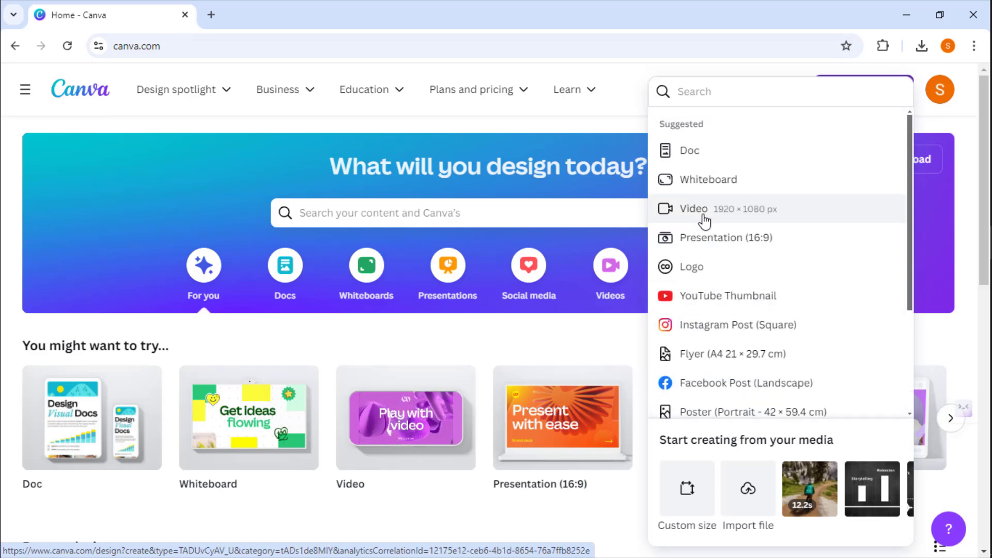
click(704, 220)
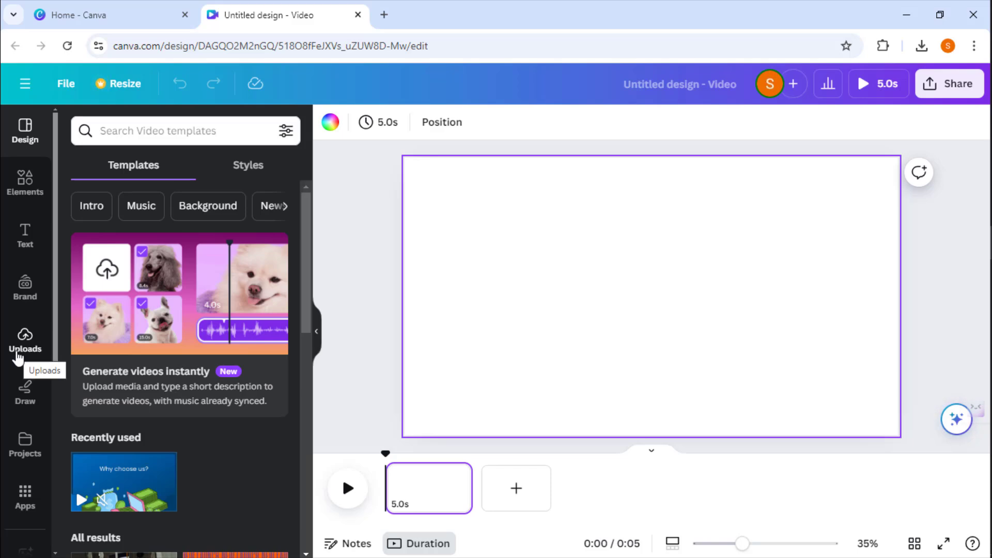
Upload the 'Add subtitle to canva' MP4 and place the bike-trail clip on the page.
click(18, 355)
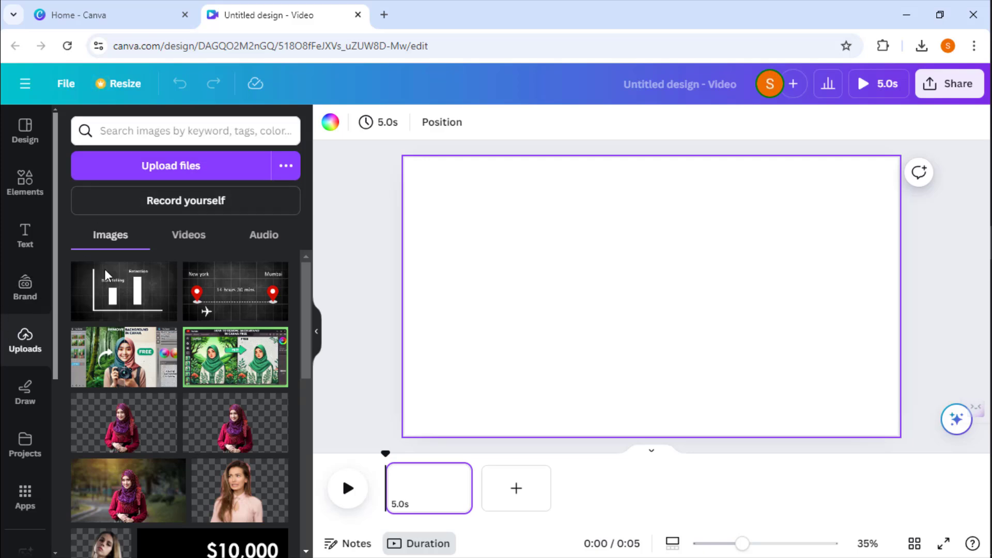
click(172, 173)
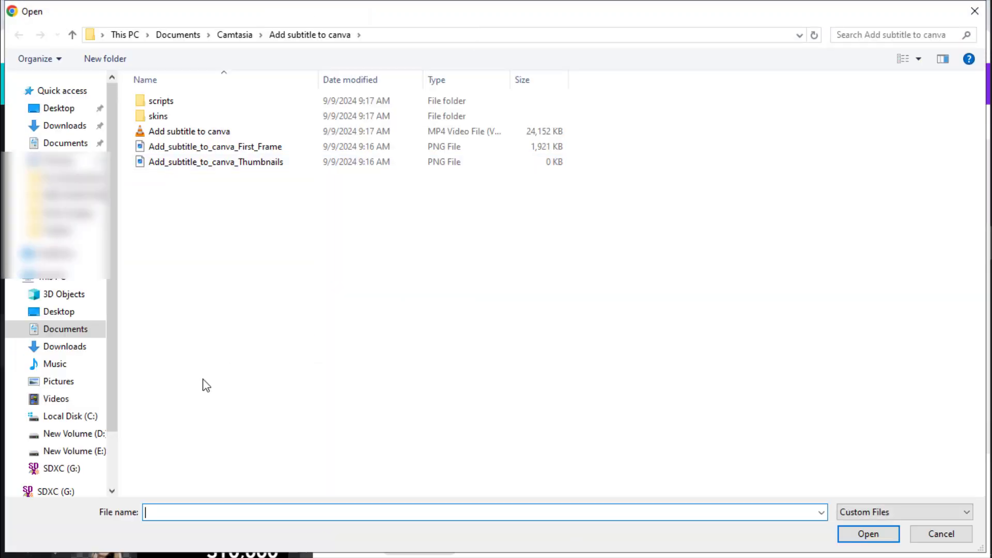
double_click(224, 138)
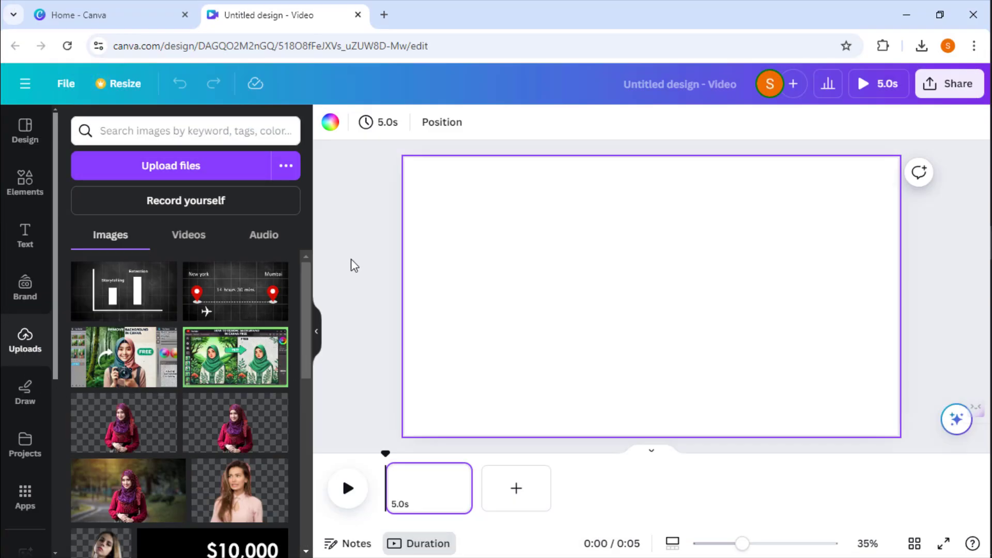
click(119, 305)
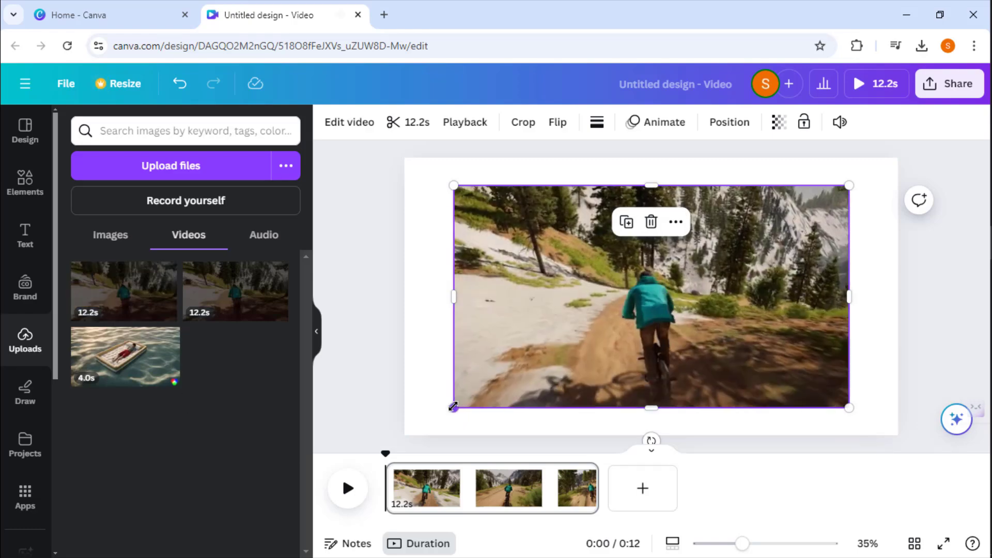
Preview the clip and stretch its corners until it covers the whole 1920×1080 page.
drag(453, 407, 410, 432)
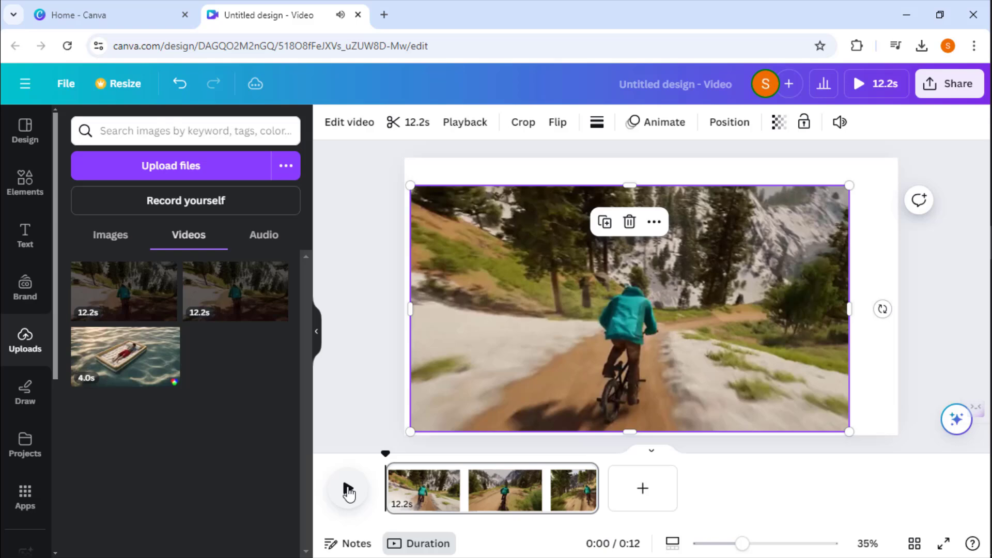
click(348, 492)
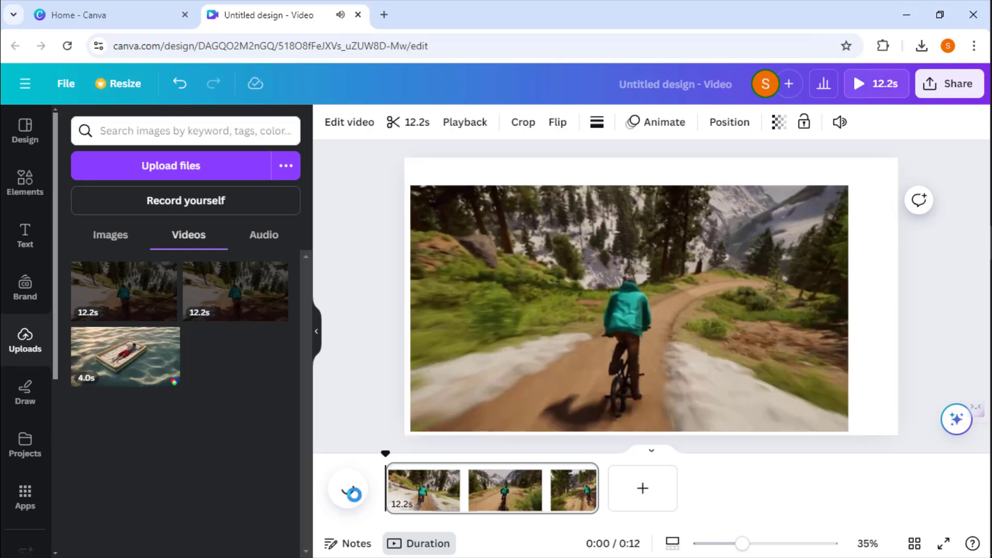
click(354, 500)
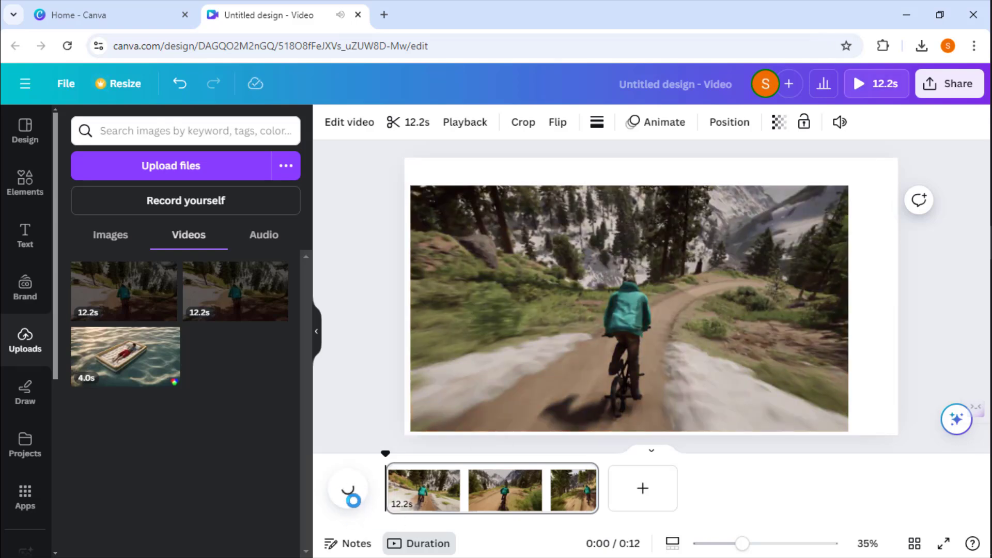
click(848, 221)
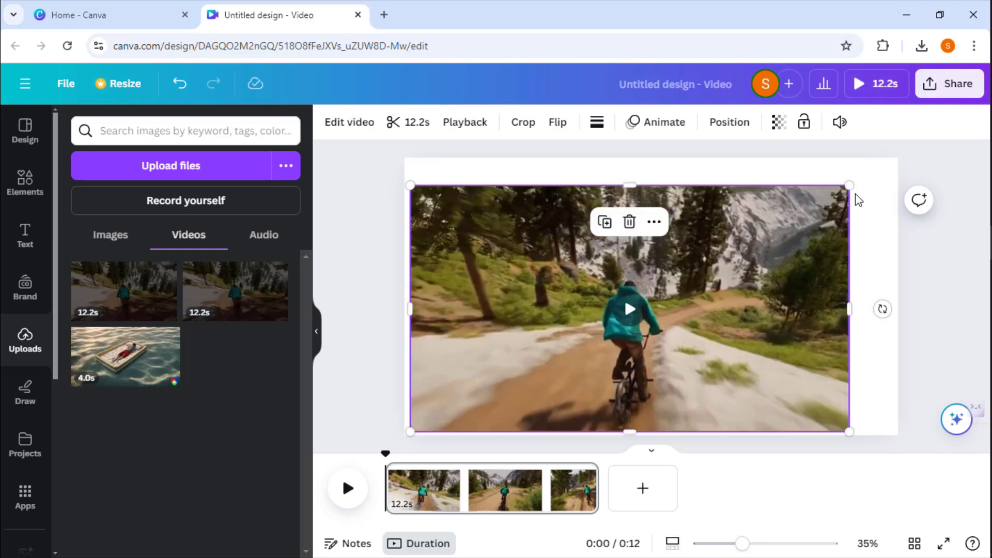
drag(849, 187, 897, 157)
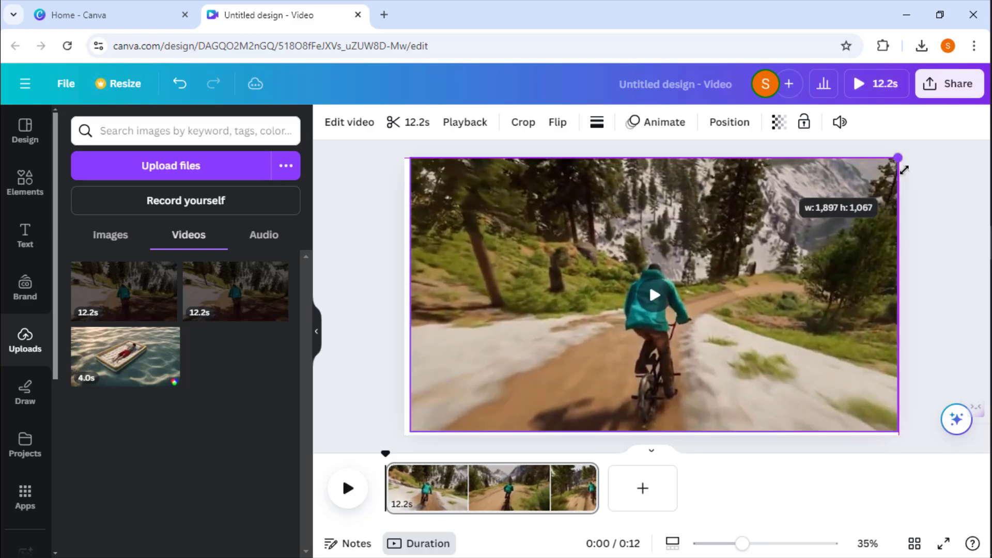
drag(410, 432, 405, 434)
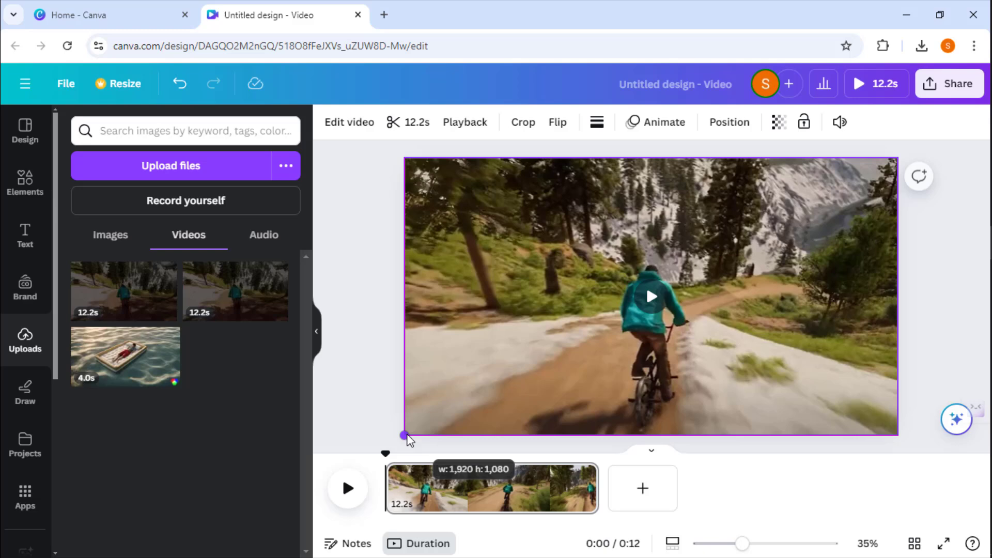
click(353, 366)
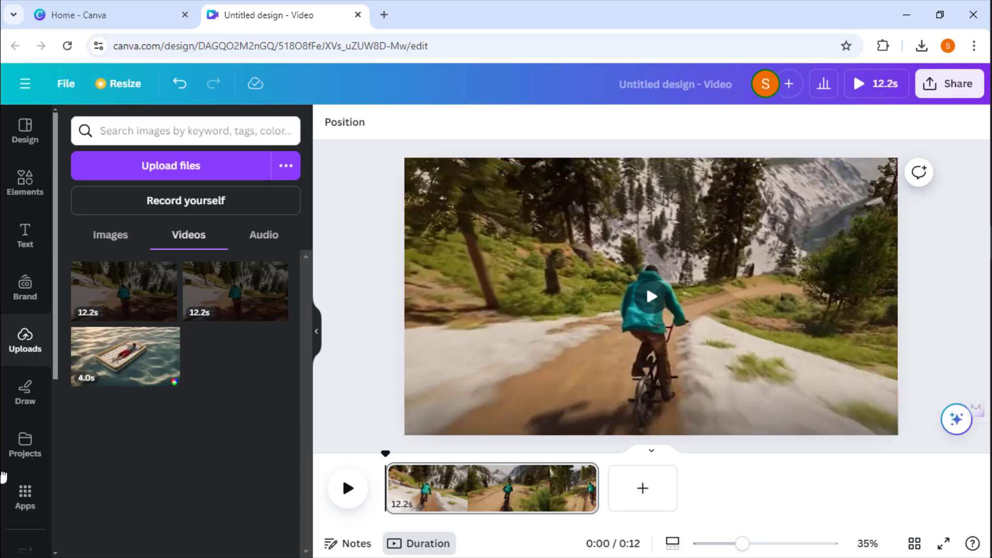
Search Canva apps for 'subt' and open the Animated Subtitles app.
click(26, 496)
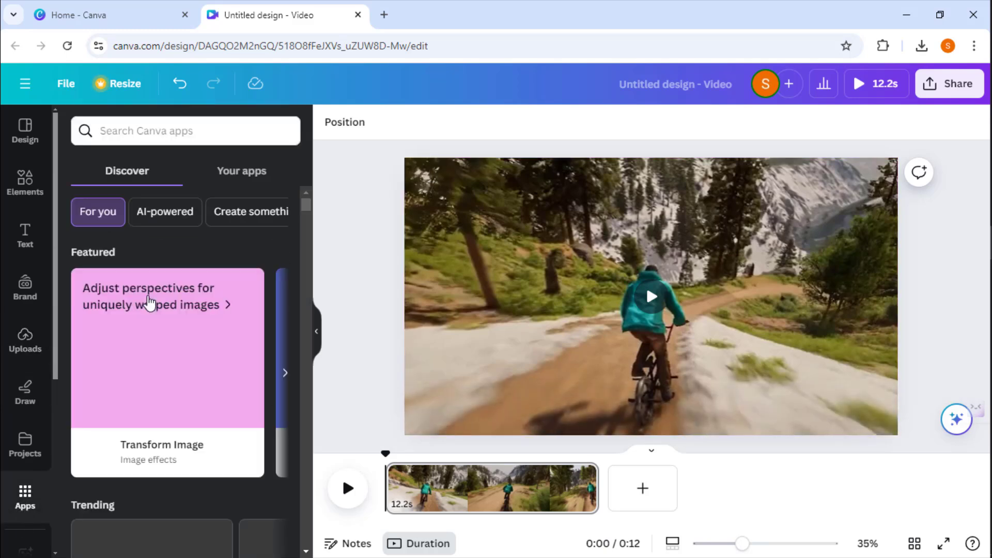
click(155, 132)
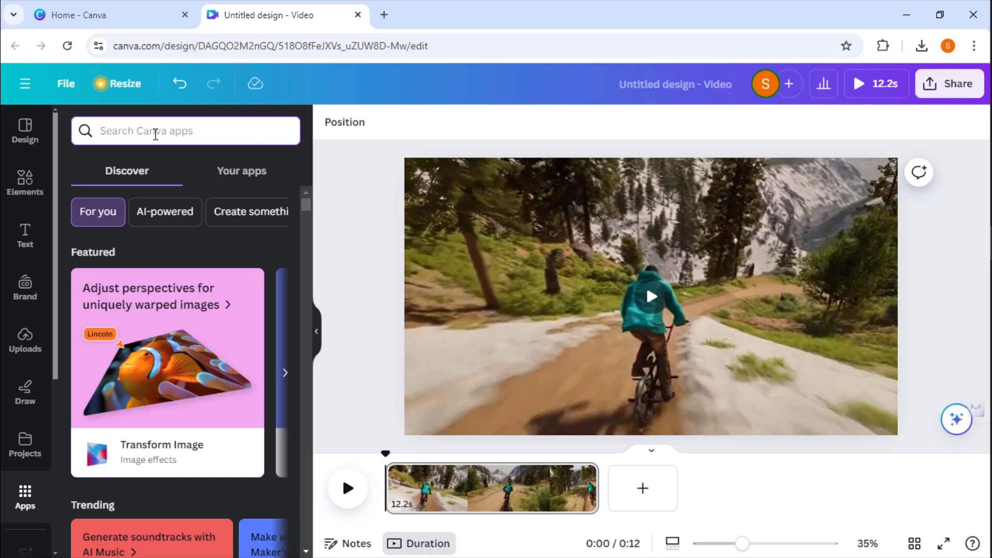
text(subt)
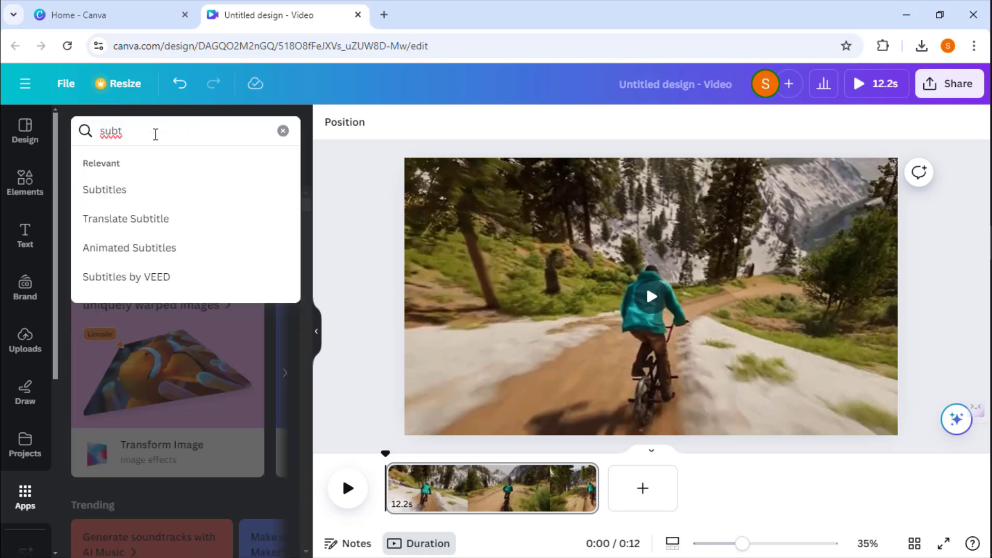
click(121, 191)
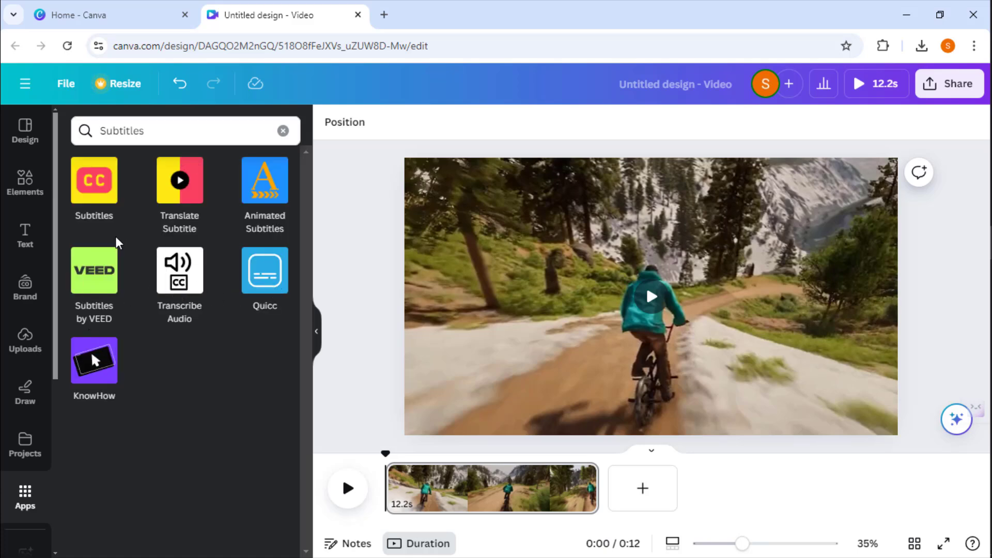
click(264, 180)
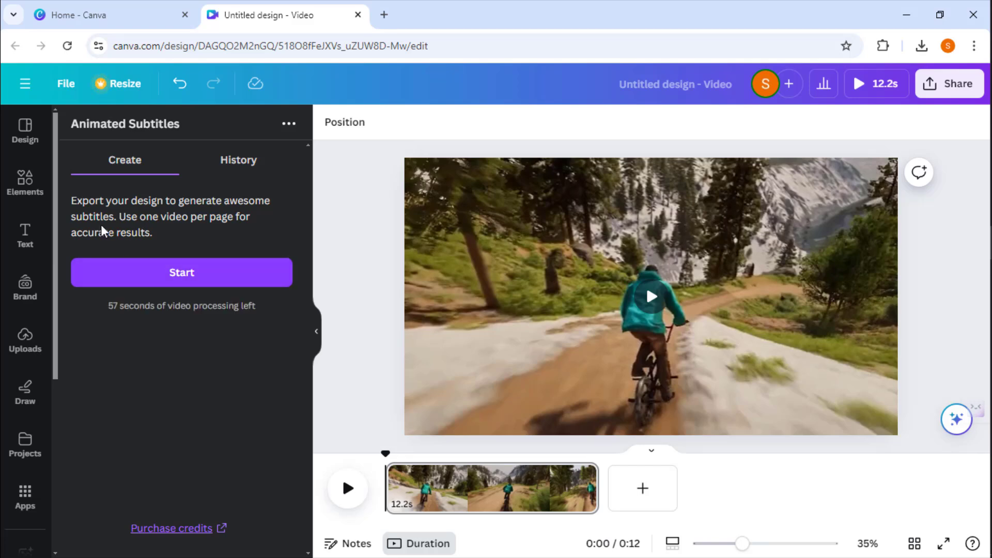
scroll(158, 342, down, 1)
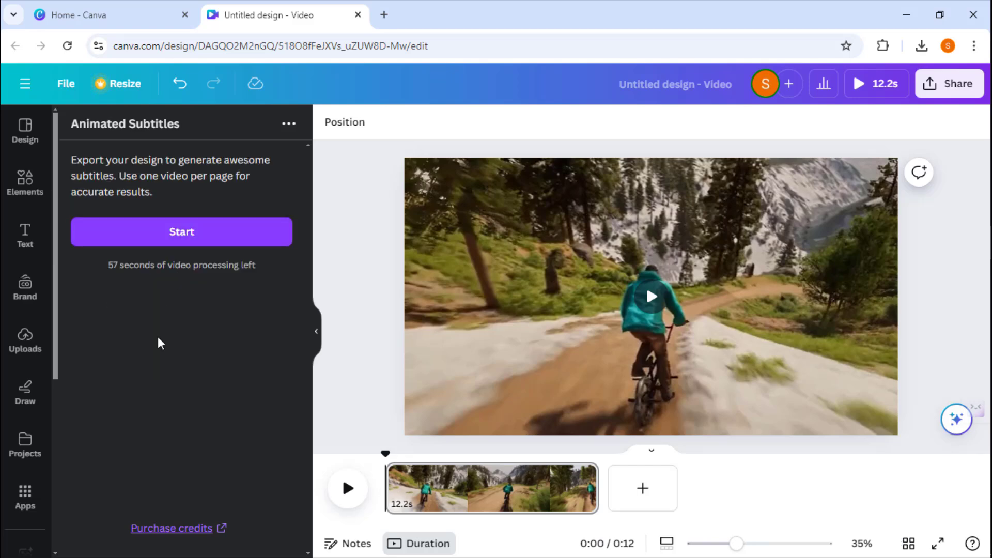
Start Animated Subtitles and export the design as MP4 Video for processing.
click(163, 231)
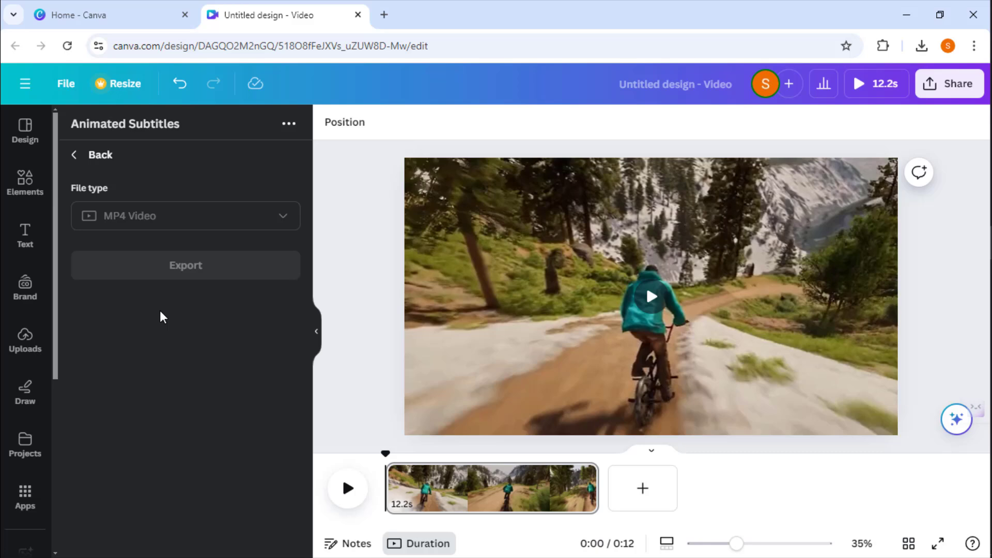
click(204, 266)
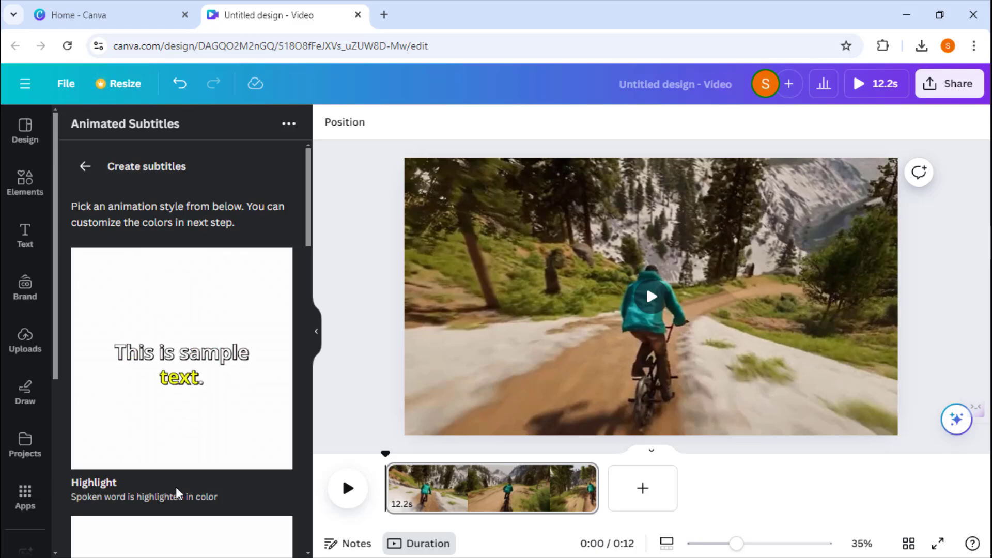
mouse_move(181, 359)
scroll(212, 449, down, 3)
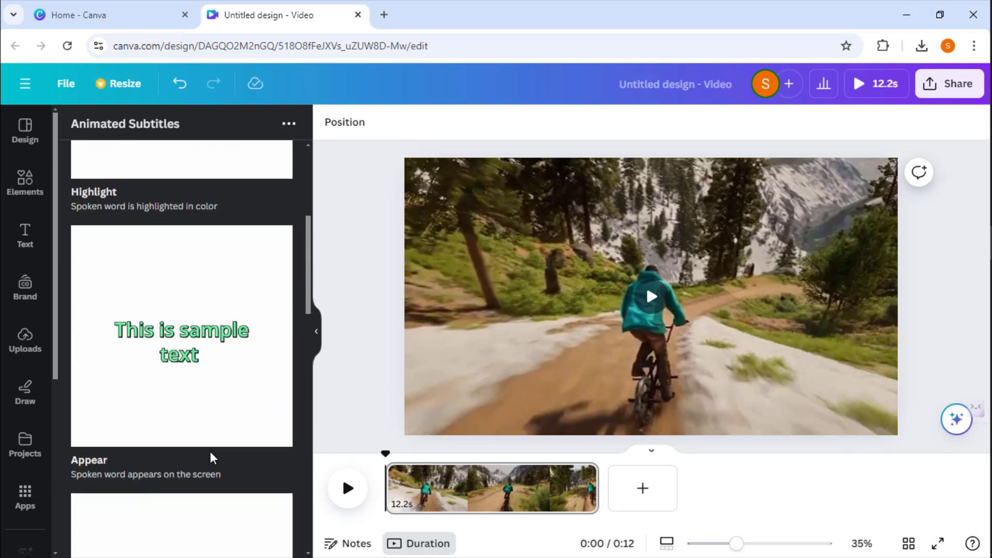
scroll(209, 458, down, 2)
scroll(210, 458, down, 2)
scroll(202, 467, down, 2)
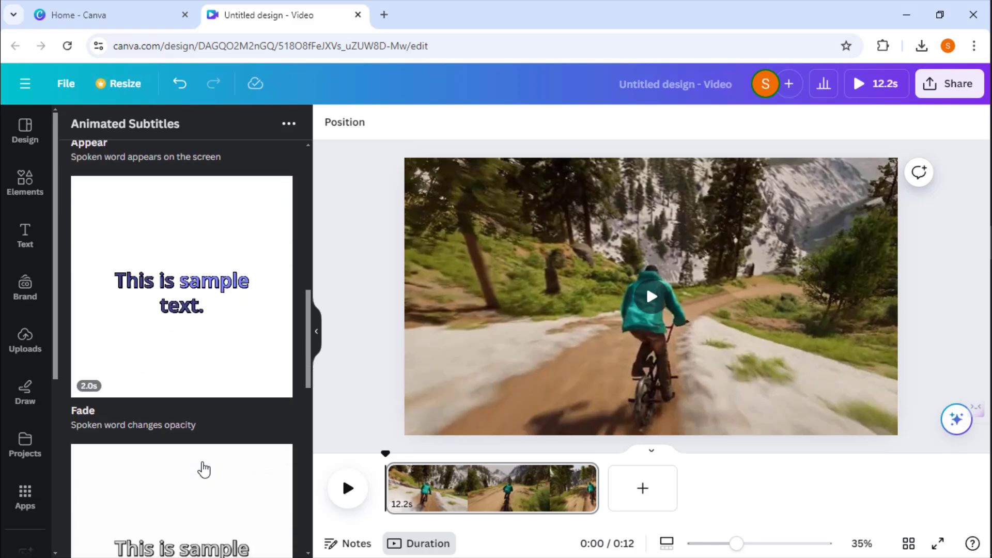
scroll(202, 467, down, 2)
scroll(203, 470, down, 2)
scroll(204, 470, down, 1)
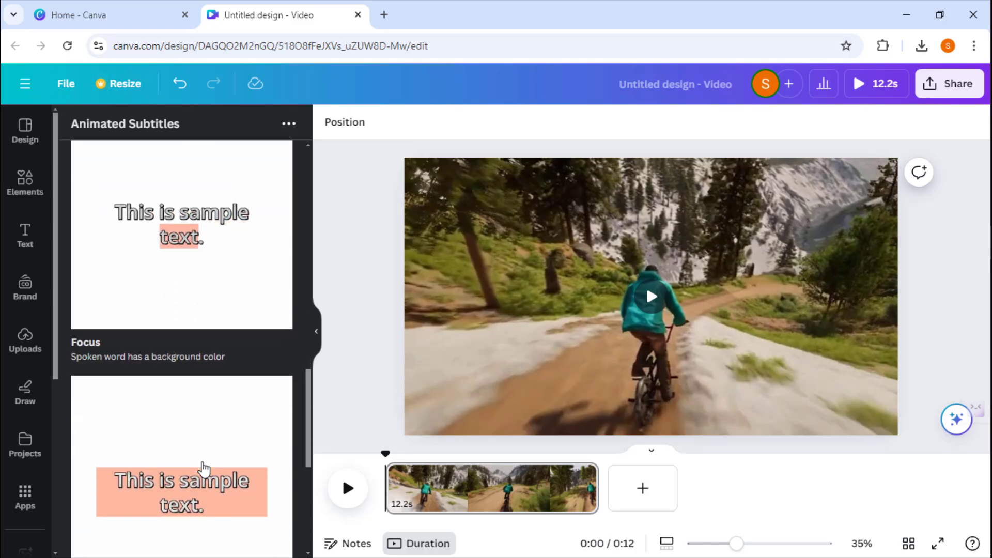
scroll(203, 469, up, 2)
scroll(204, 471, up, 2)
scroll(203, 471, up, 2)
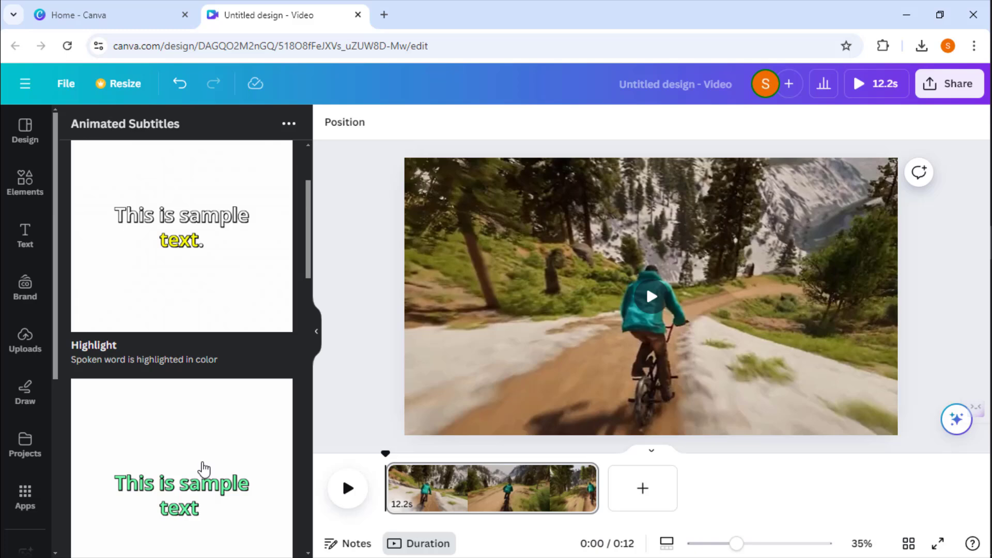
scroll(204, 472, up, 2)
scroll(189, 371, down, 1)
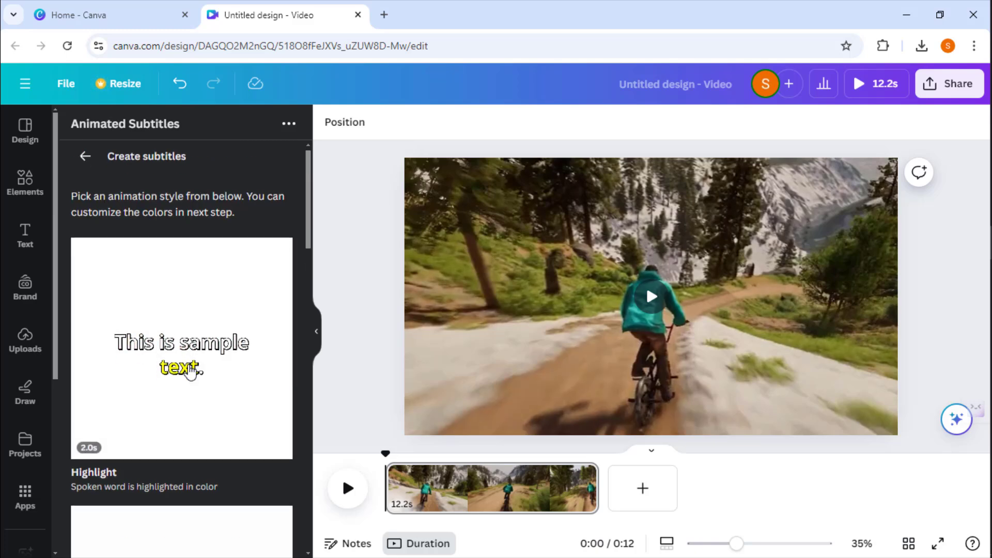
scroll(188, 369, down, 2)
scroll(188, 372, down, 1)
scroll(180, 388, down, 1)
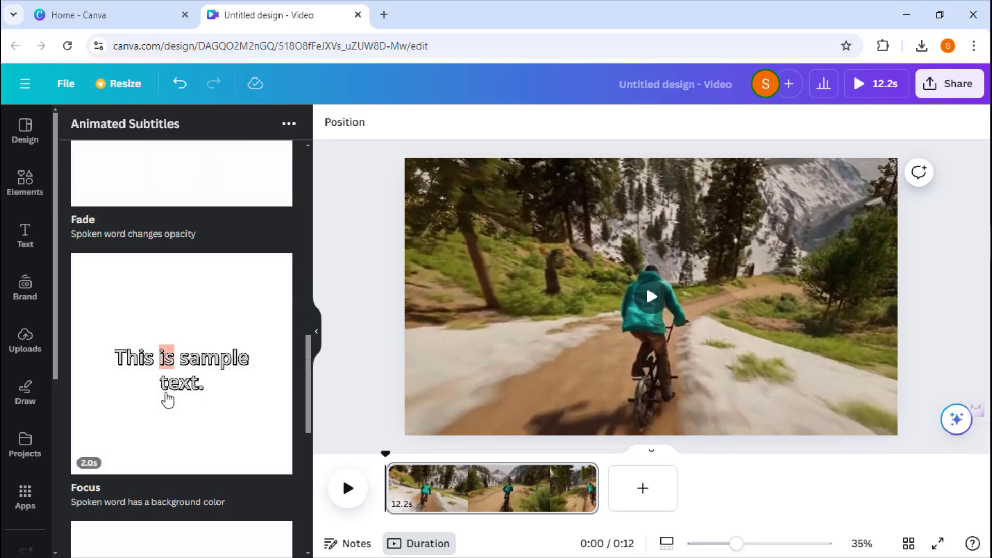
scroll(174, 399, up, 2)
scroll(174, 399, up, 2)
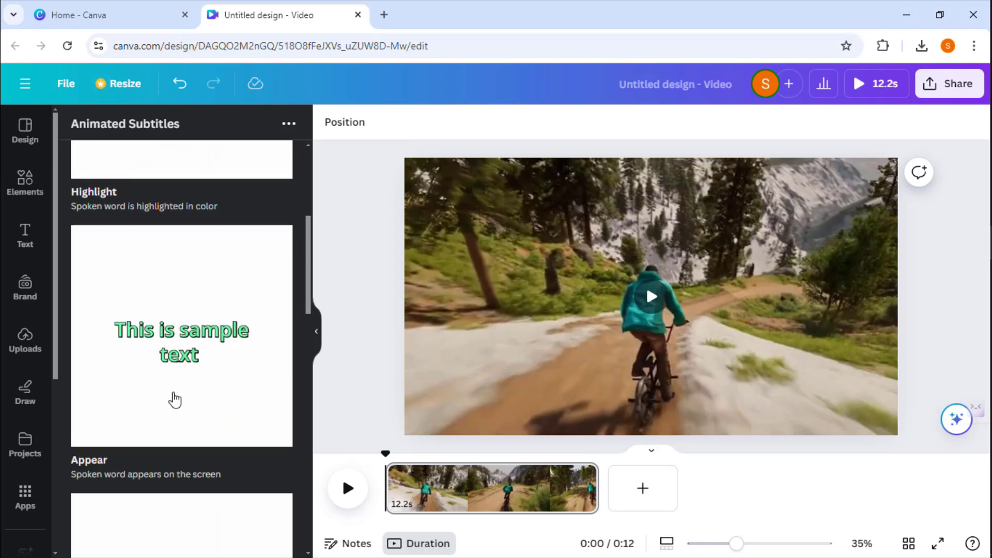
scroll(181, 365, up, 2)
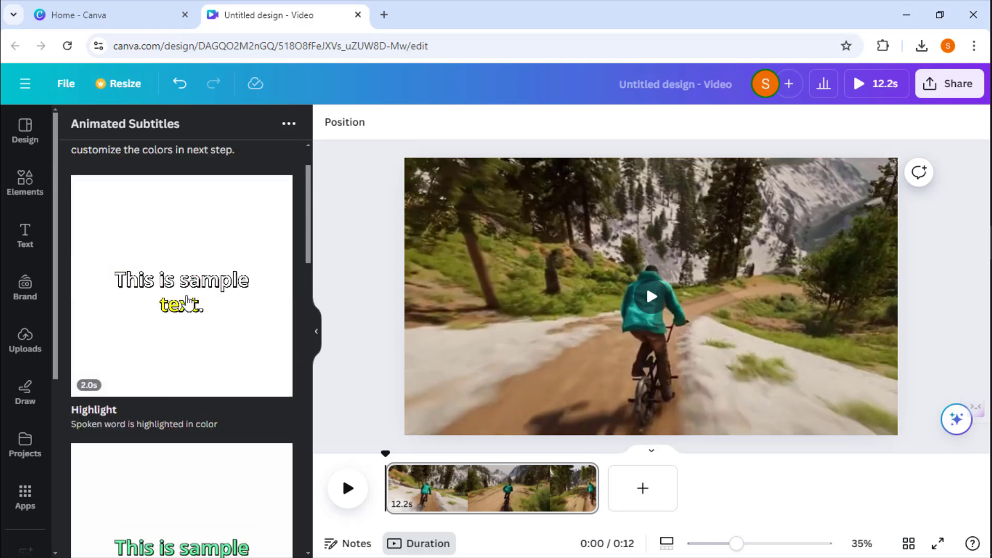
Generate subtitles in Highlight style: Noto, medium, bottom, white text, yellow highlight.
click(187, 302)
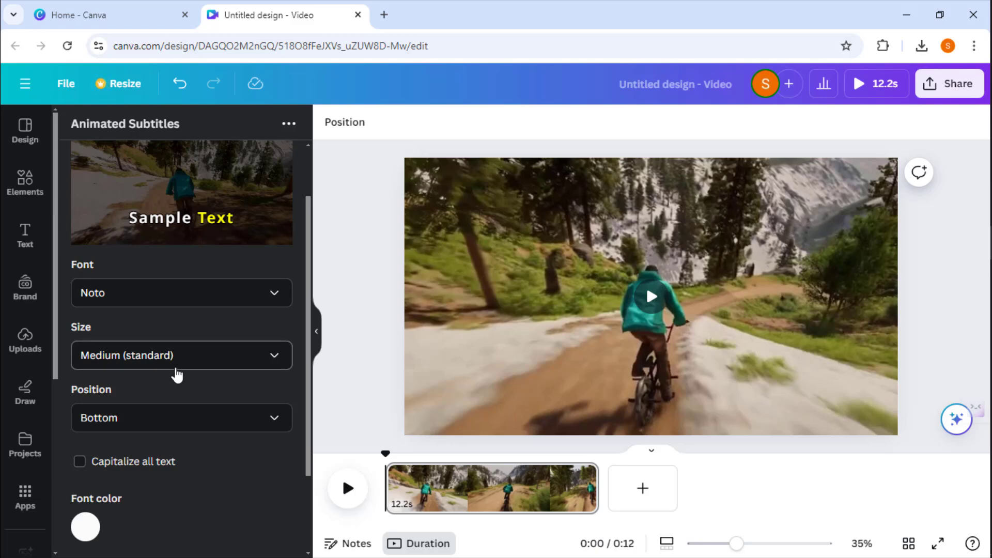
scroll(169, 369, down, 1)
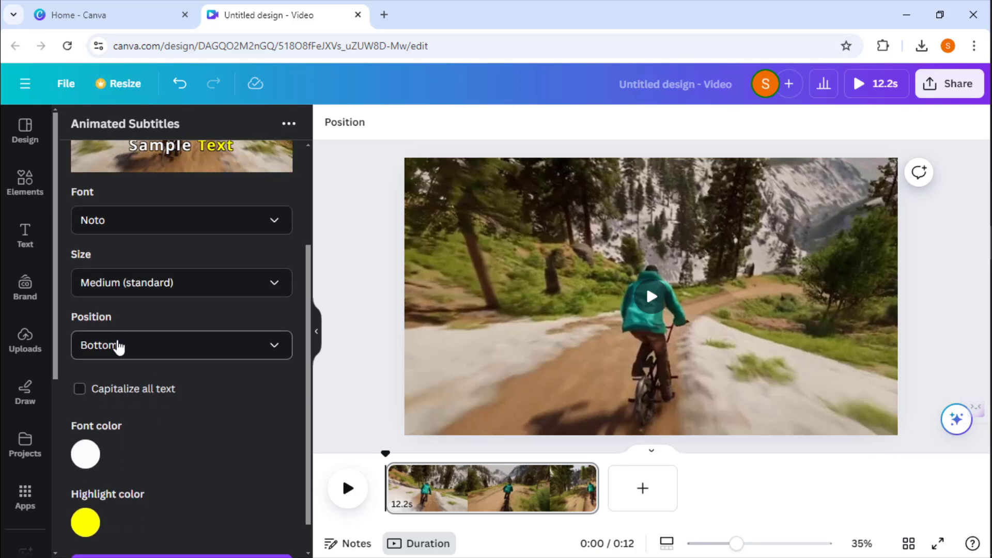
scroll(204, 394, down, 1)
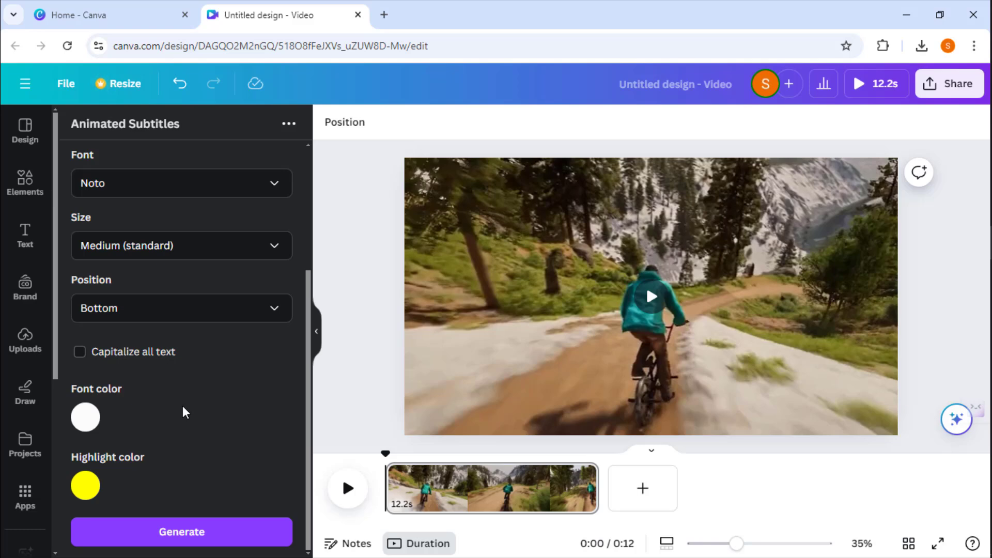
click(207, 536)
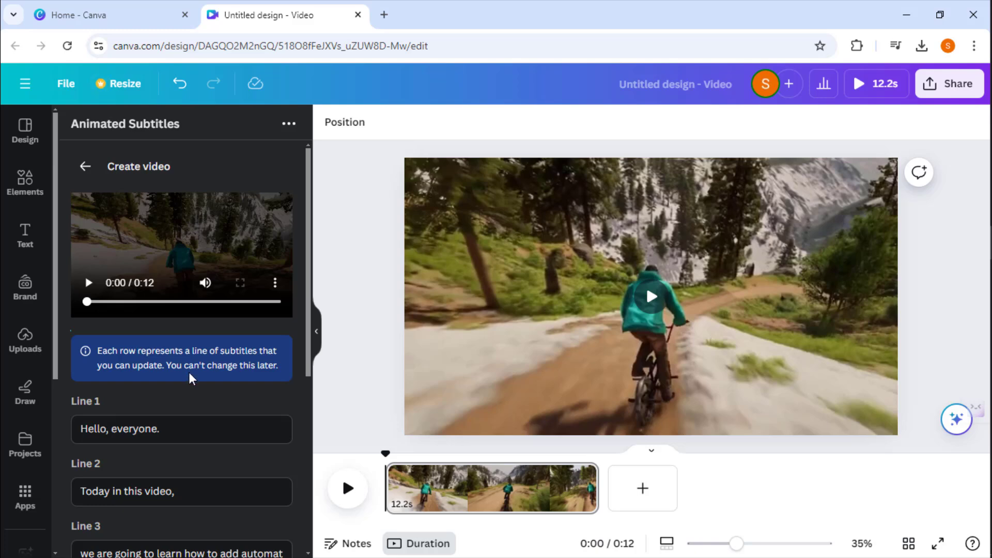
scroll(190, 378, down, 1)
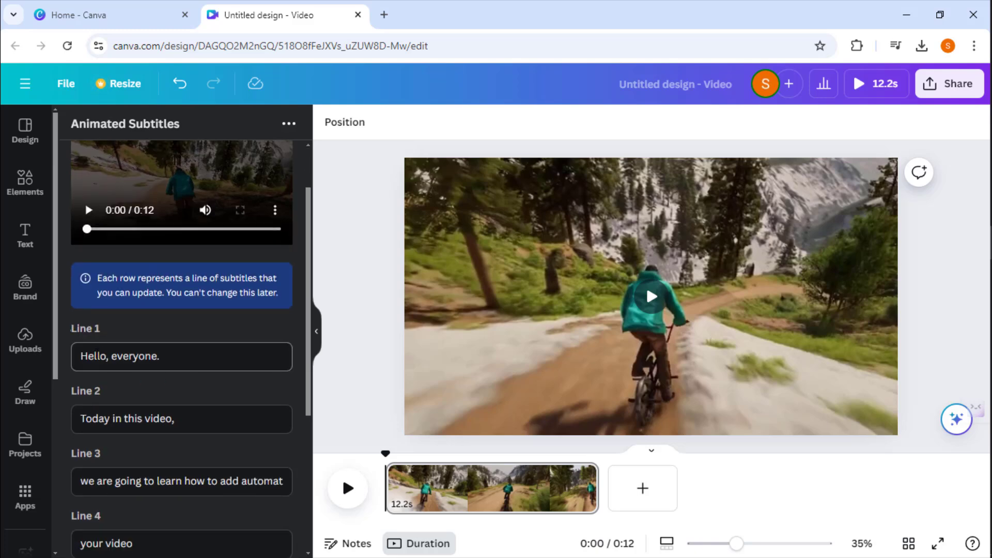
scroll(193, 362, down, 1)
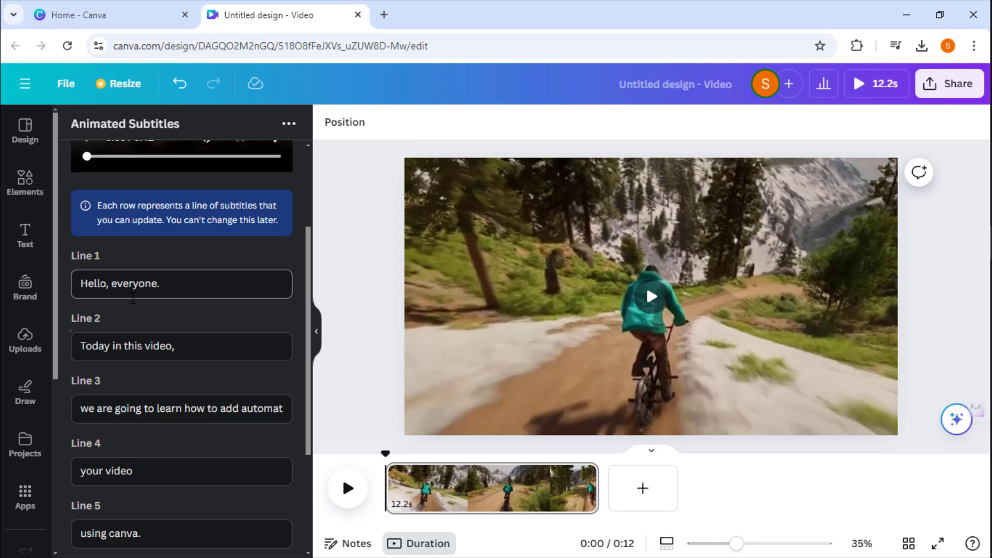
scroll(186, 413, down, 1)
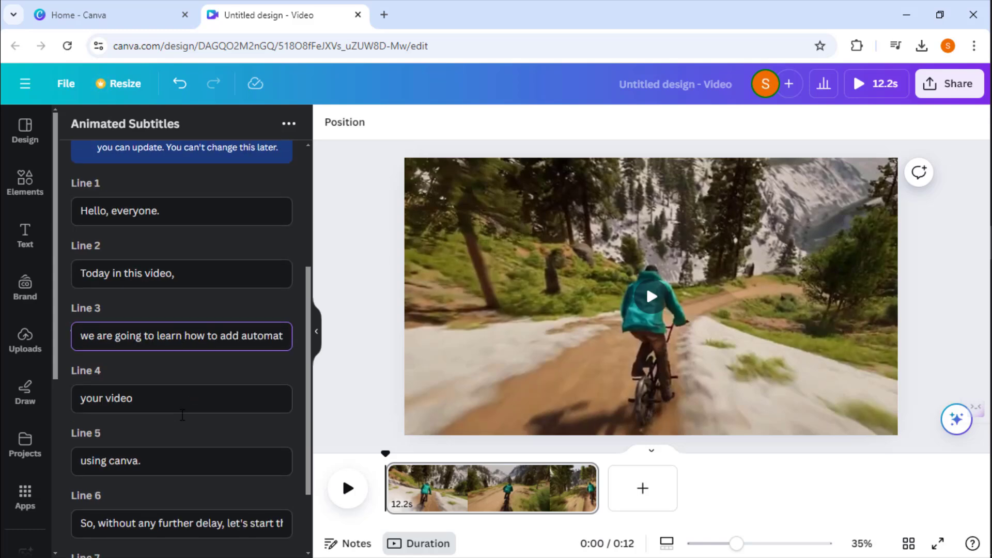
scroll(173, 420, down, 1)
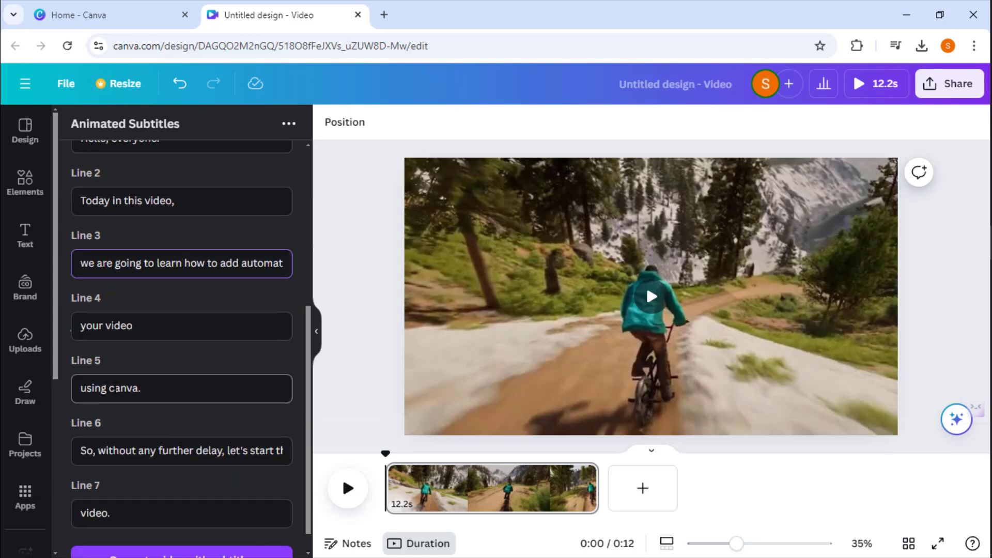
Capitalize Canva so Line 5 reads 'using Canva.'.
click(113, 389)
key(BackSpace)
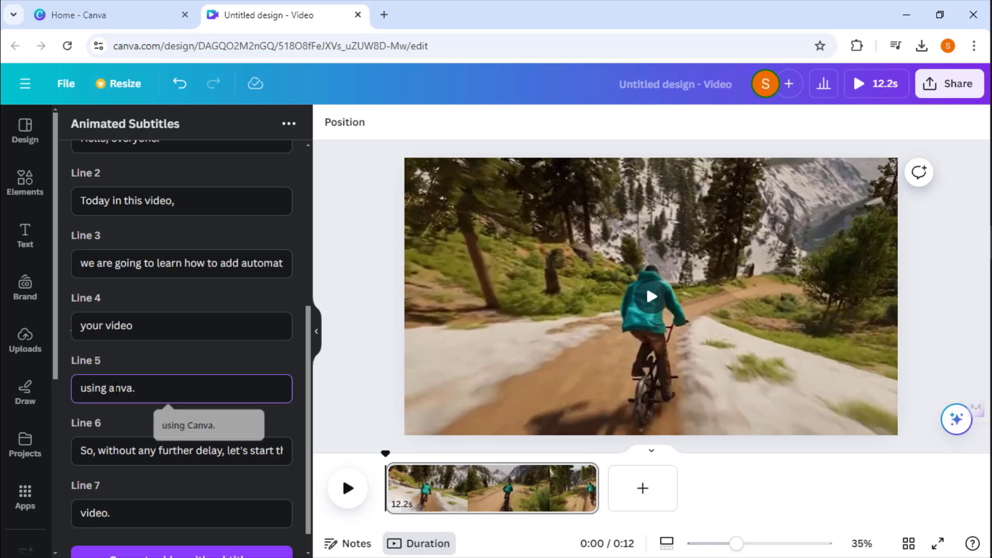
text(C)
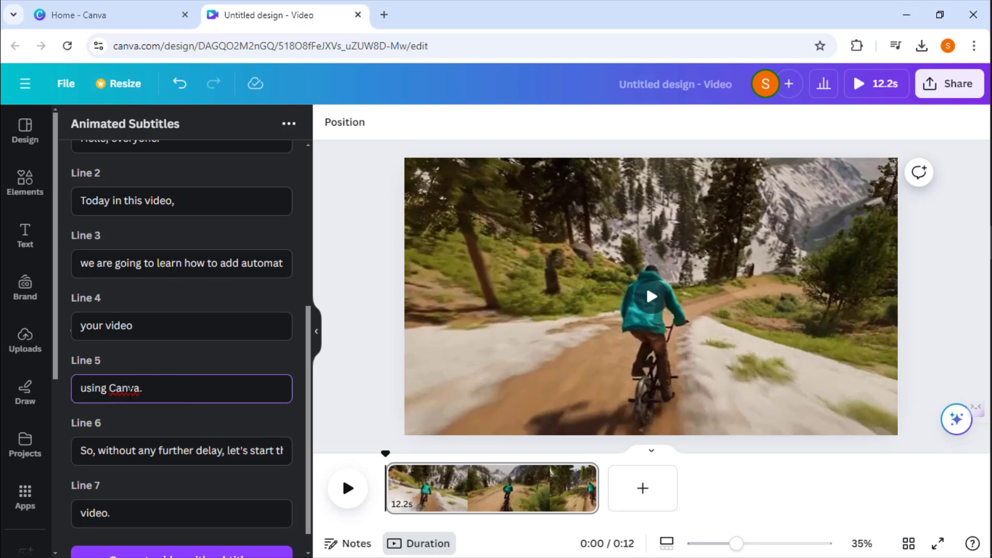
scroll(198, 413, down, 1)
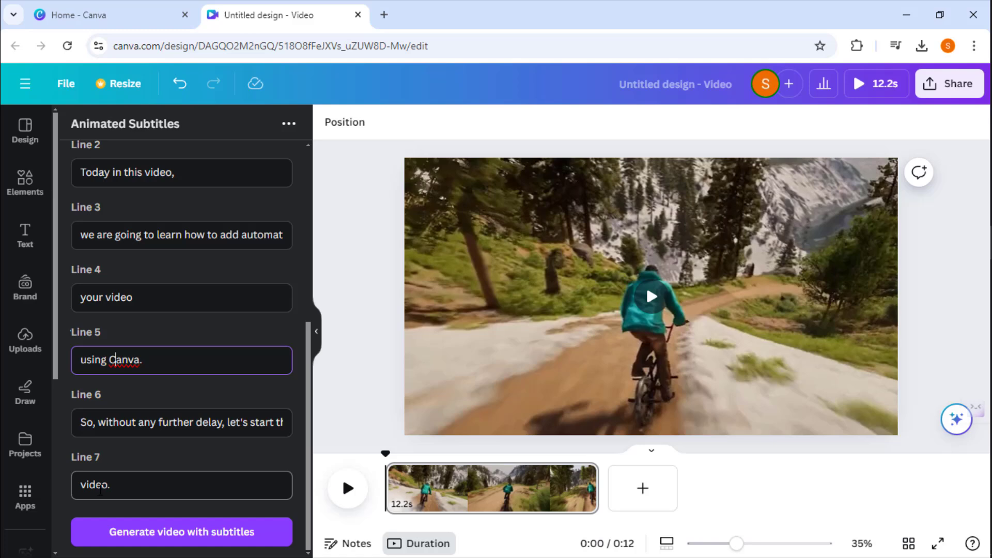
click(189, 361)
scroll(186, 435, down, 1)
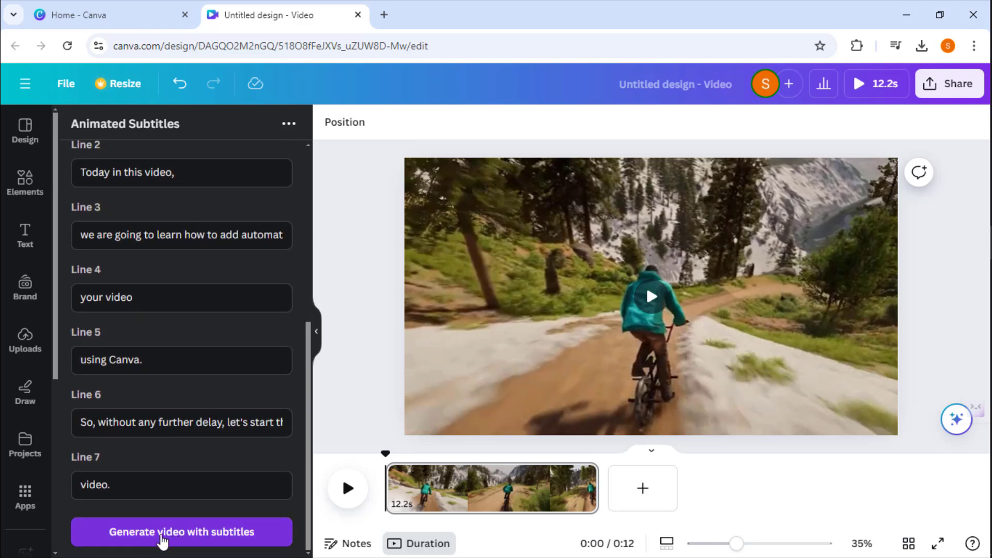
Generate the subtitled video, open the Completed result and preview it to 0:08.
click(217, 532)
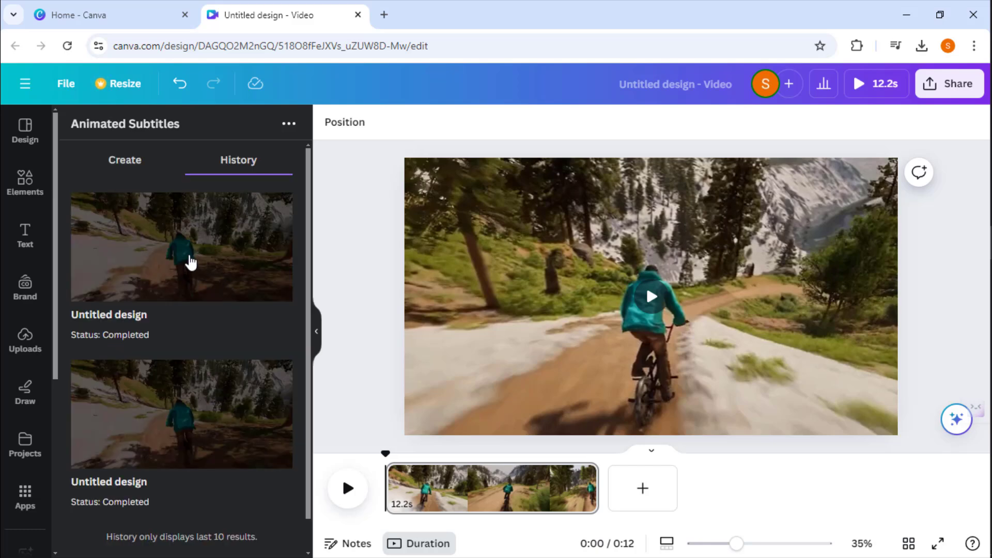
click(190, 262)
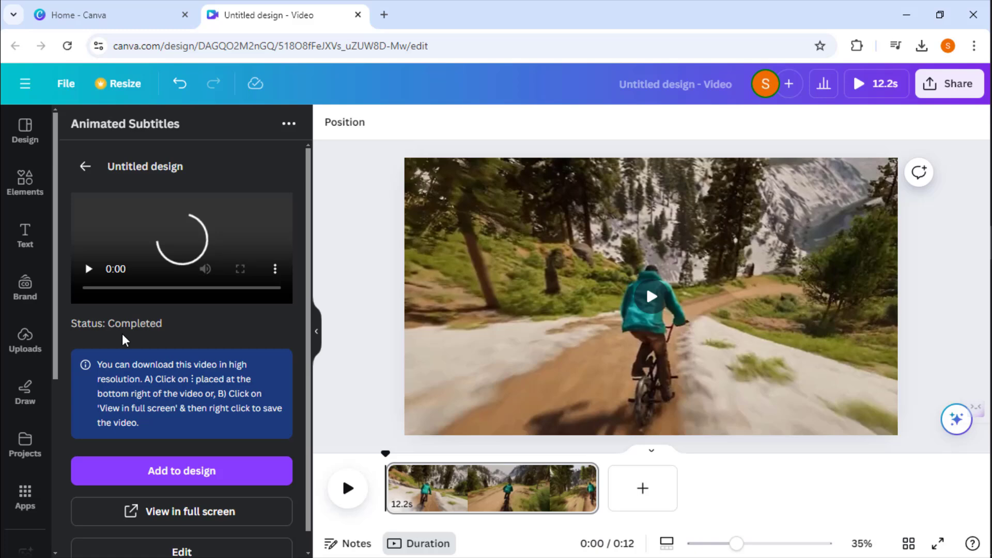
click(86, 284)
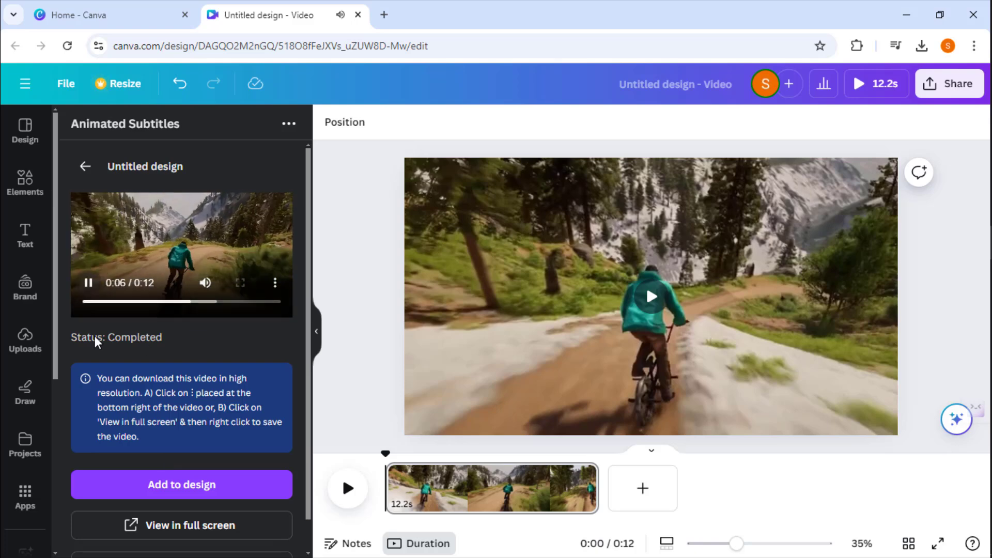
click(207, 254)
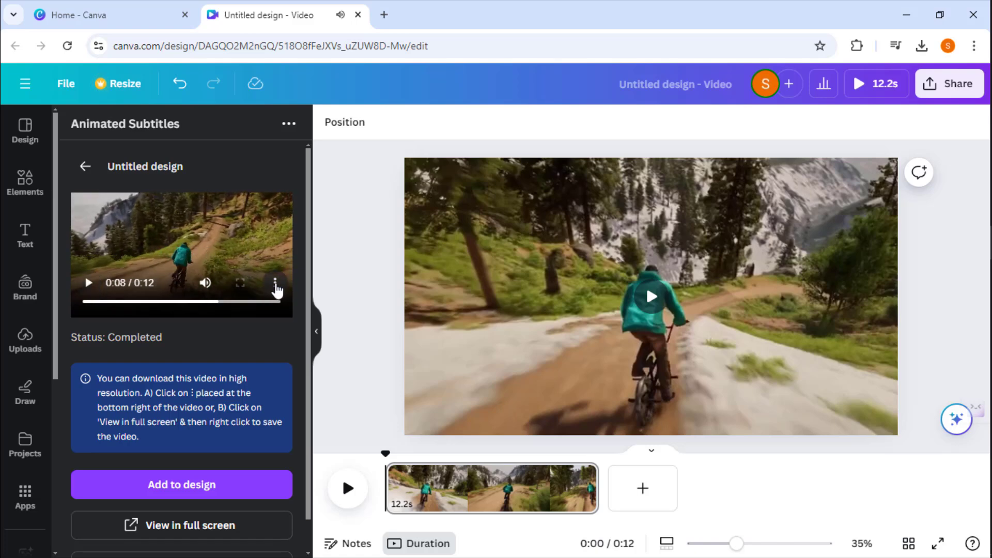
Download the subtitled video as MP4 and dismiss Chrome's download popup.
click(276, 286)
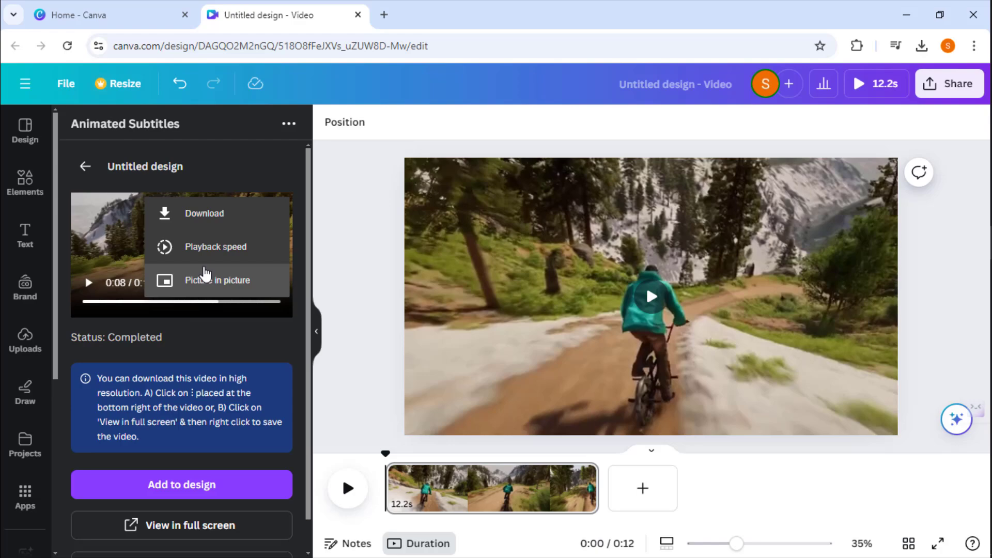
click(220, 222)
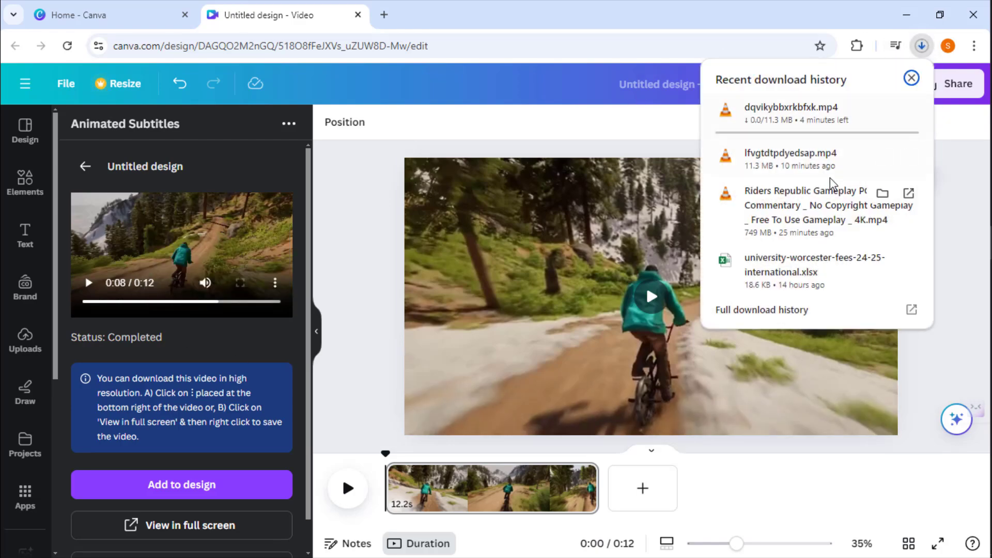
key(alt+Left)
click(703, 246)
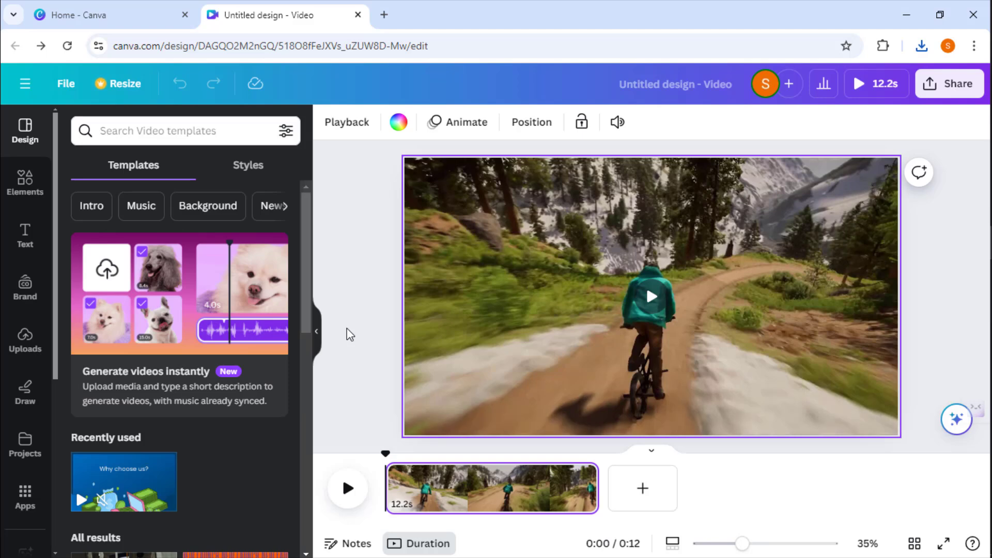